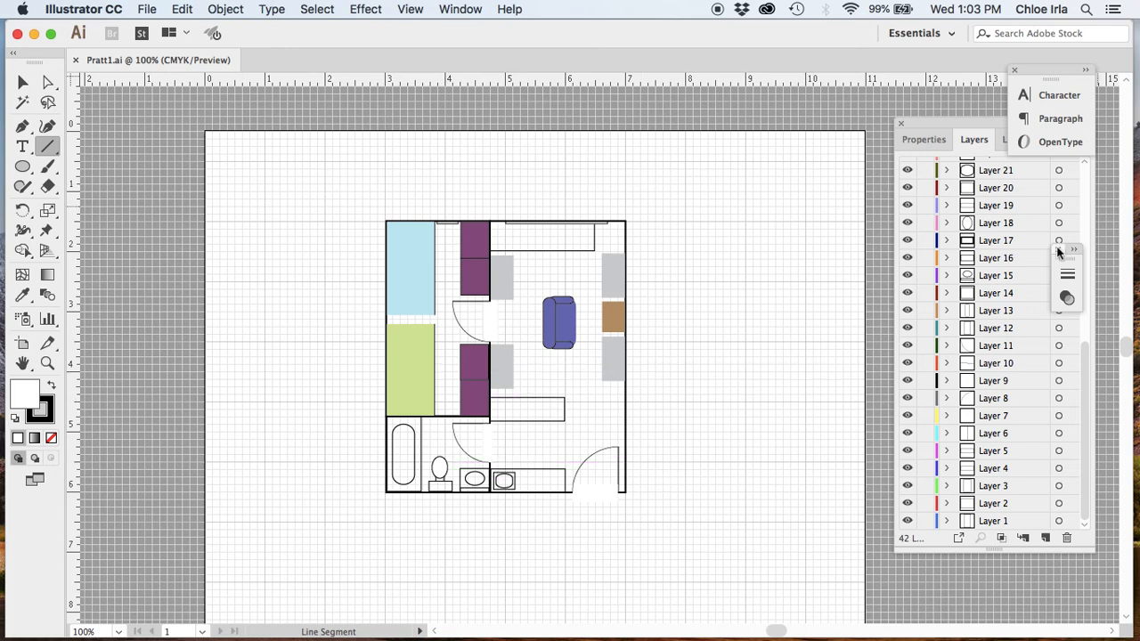
# - Close the small floating stroke panel and shift the Layers panel group left so Libraries shows
pyautogui.click(1057, 250)
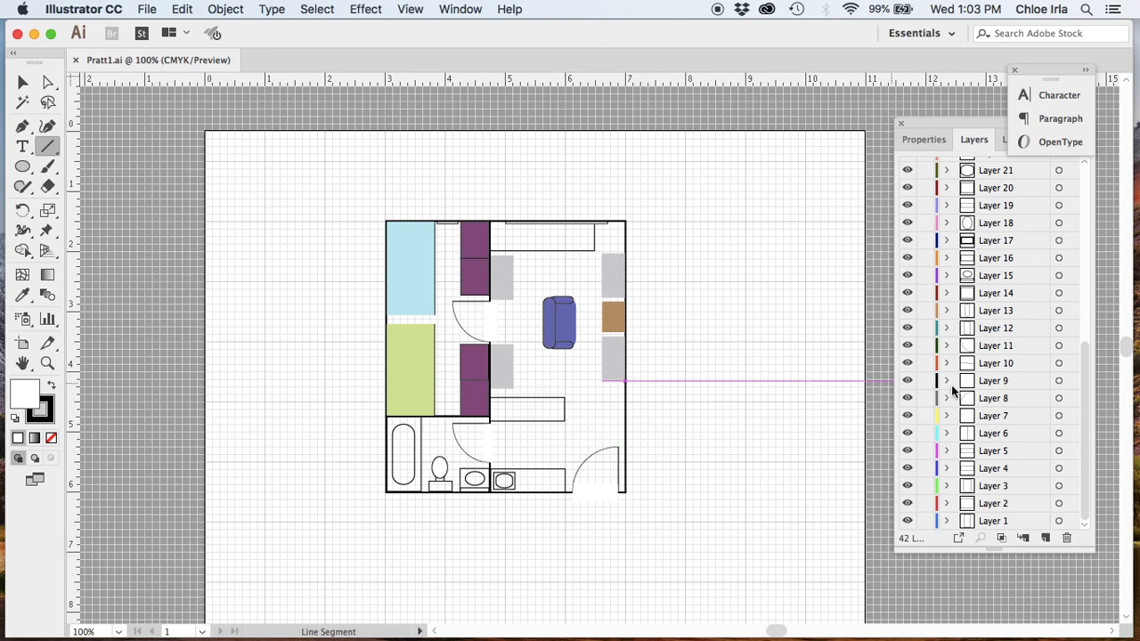
pyautogui.moveTo(952, 123); pyautogui.dragTo(892, 121)
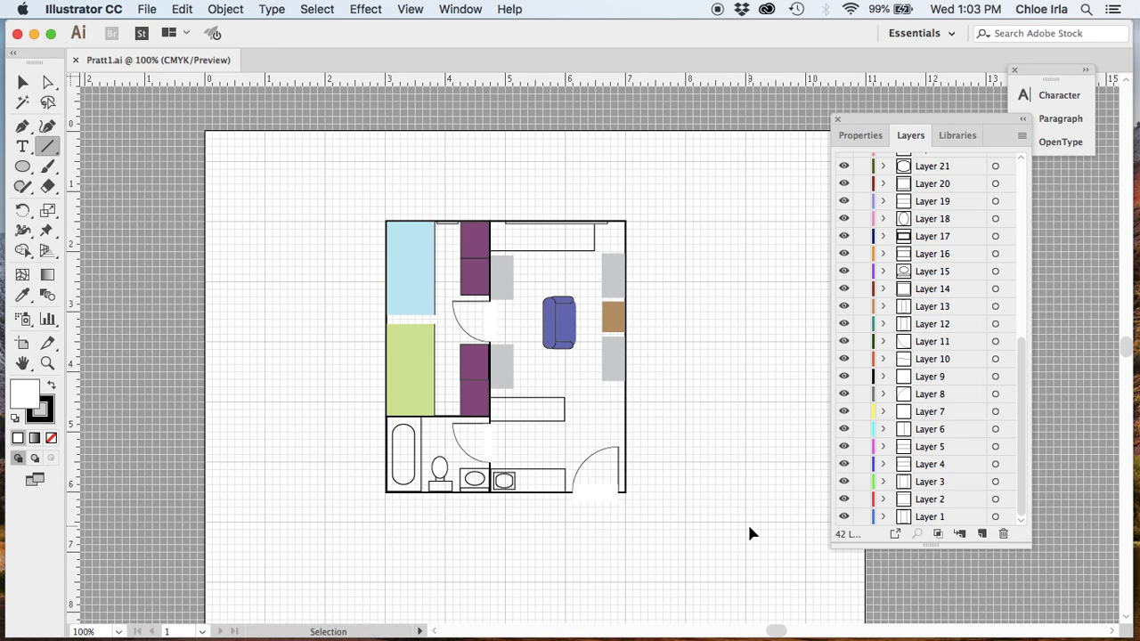
# - Zoom to 300% on the blue sofa and neighbouring shelves with the Selection tool ready
pyautogui.press('super+apostrophe')
pyautogui.press('super+apostrophe')
pyautogui.press('super+plus')
pyautogui.press('super+plus')
pyautogui.press('super+plus')
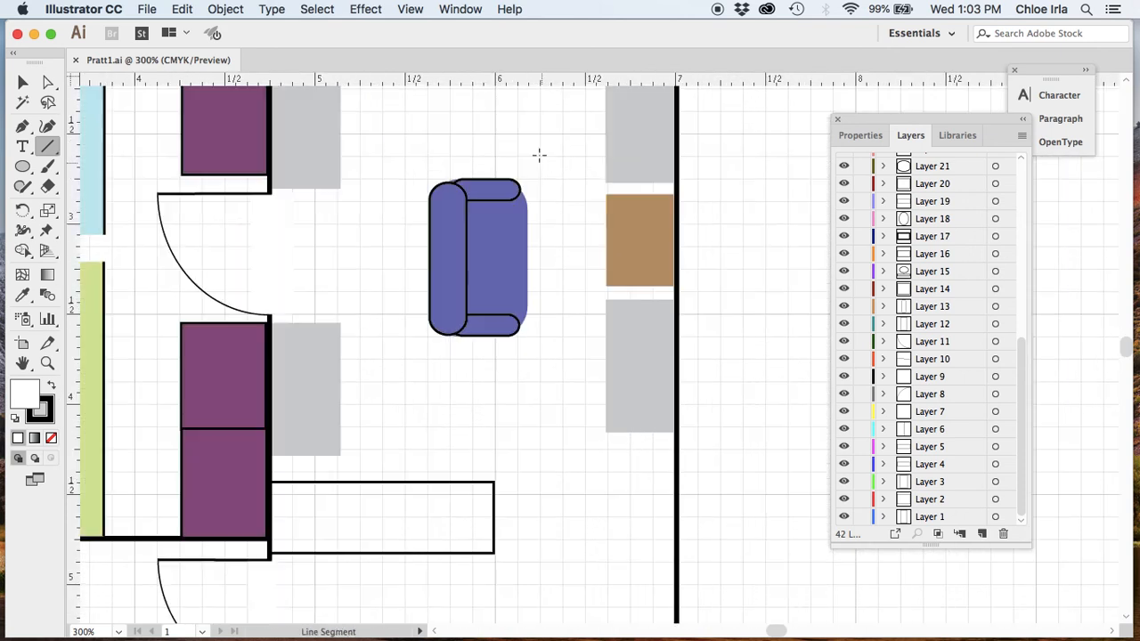
pyautogui.scroll(5, 541, 159)
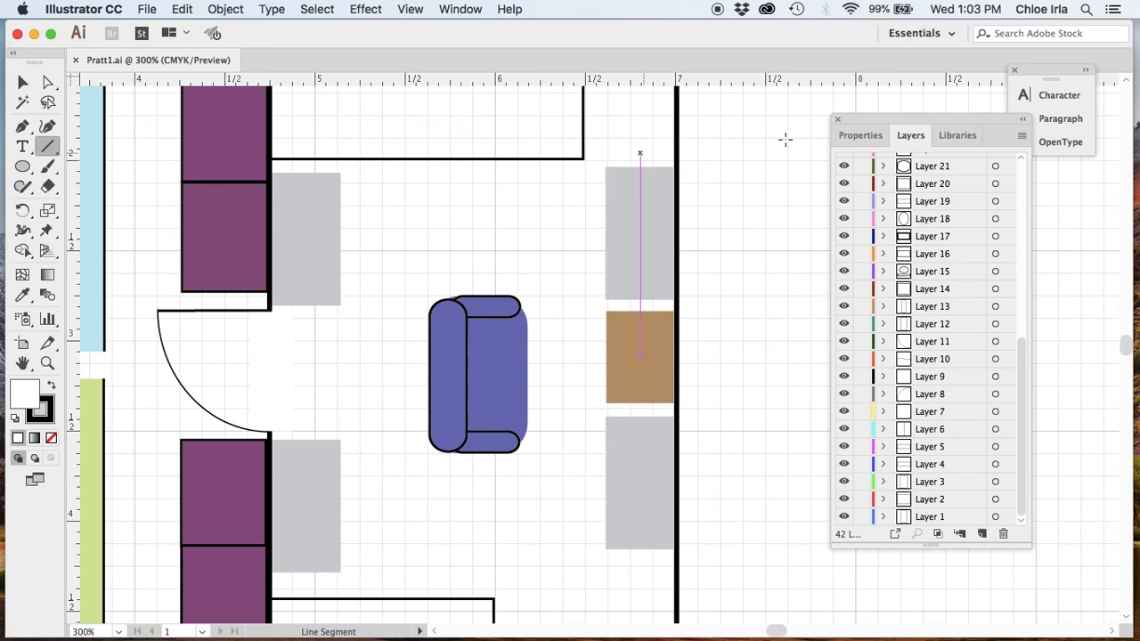
pyautogui.scroll(3, 727, 137)
pyautogui.scroll(1, 730, 136)
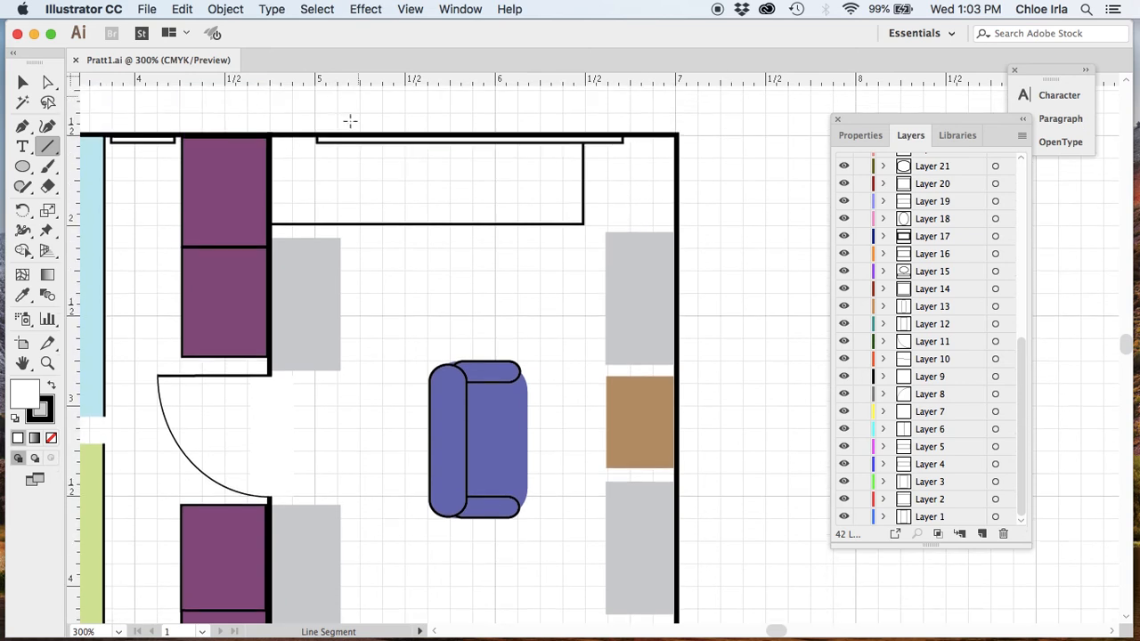
pyautogui.scroll(-1, 811, 335)
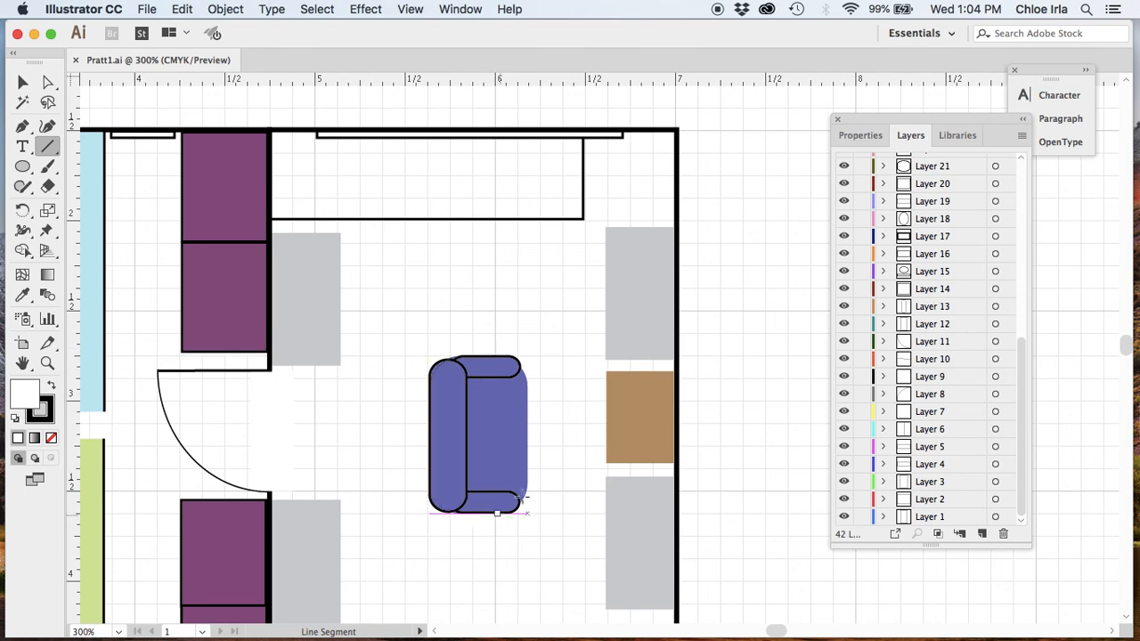
pyautogui.click(23, 82)
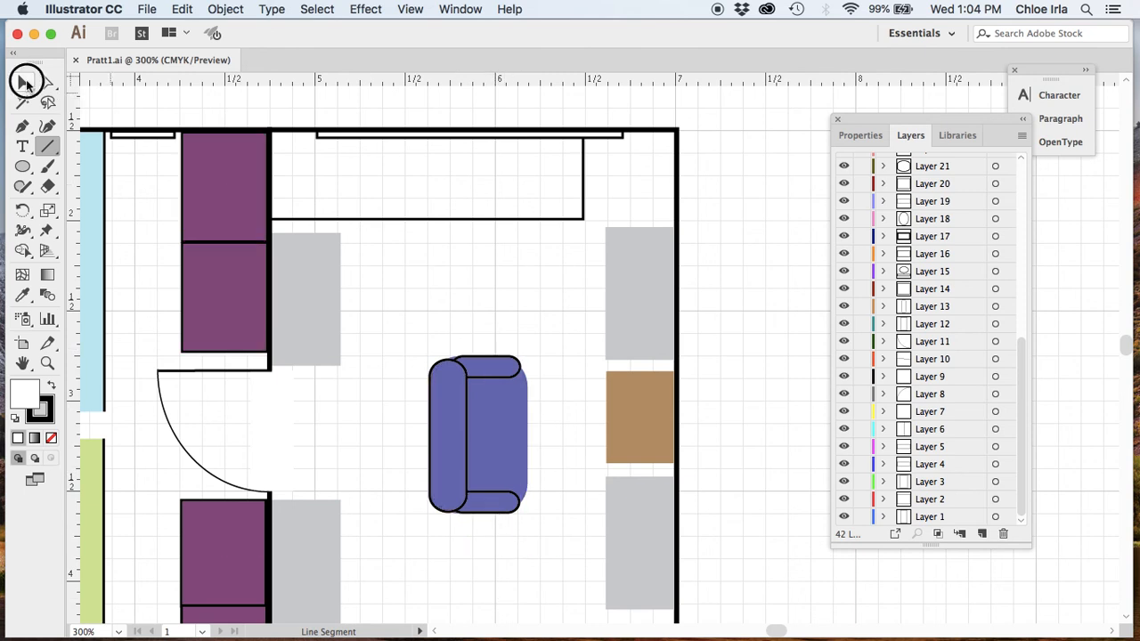
# - Pan to the blue and green rooms at 200% zoom and bring up the Ellipse tool flyout
pyautogui.moveTo(344, 106); pyautogui.dragTo(638, 100)
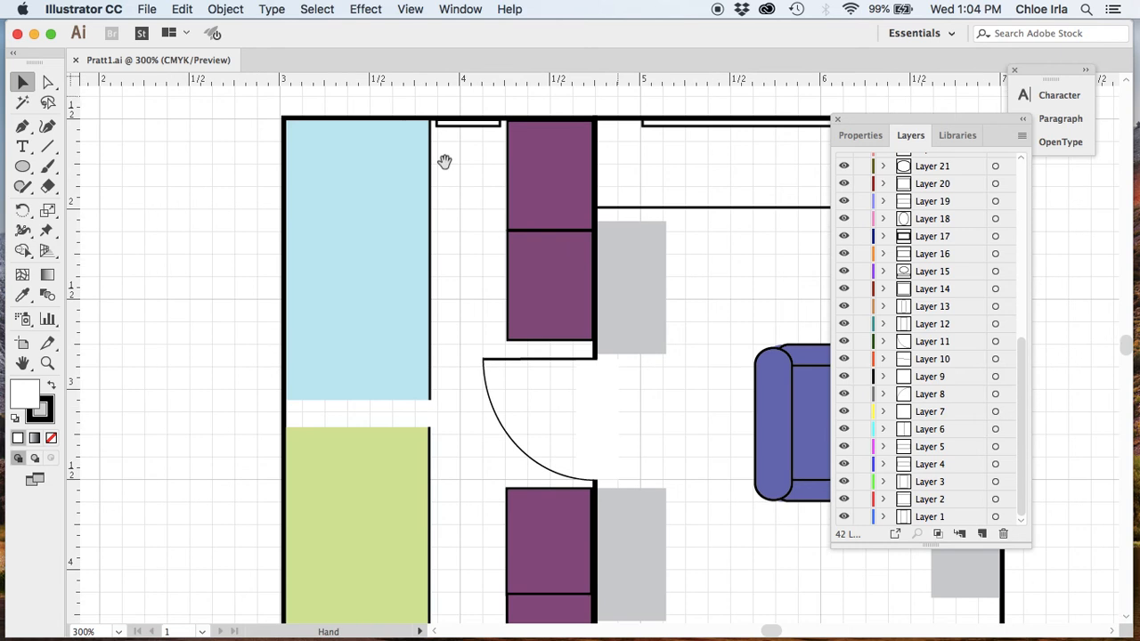
pyautogui.scroll(-5, 240, 332)
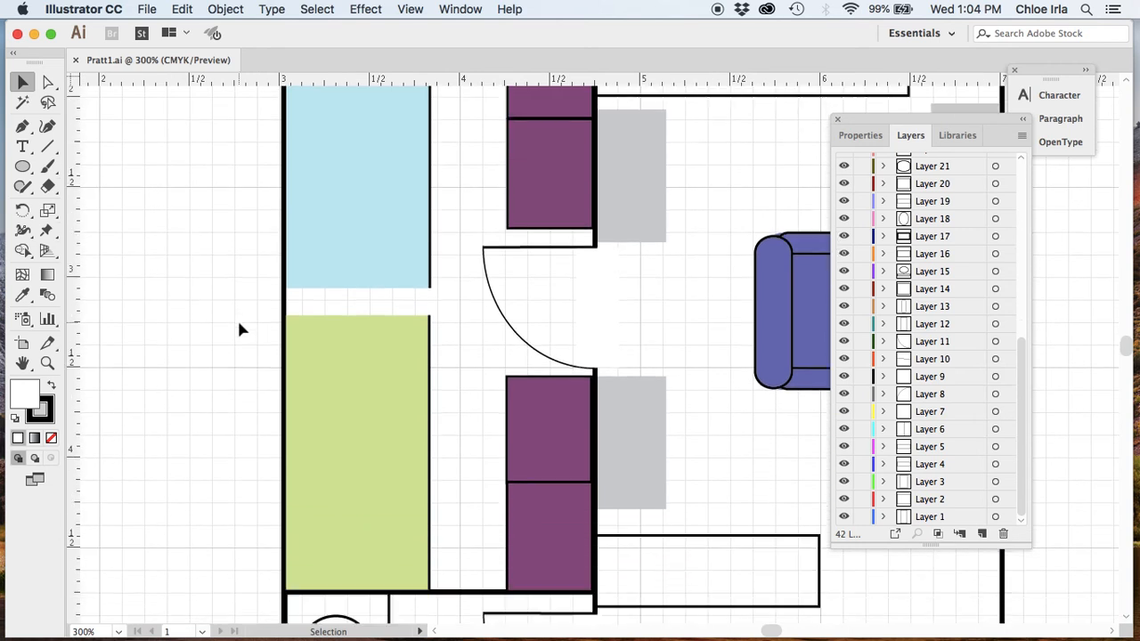
pyautogui.scroll(-1, 239, 330)
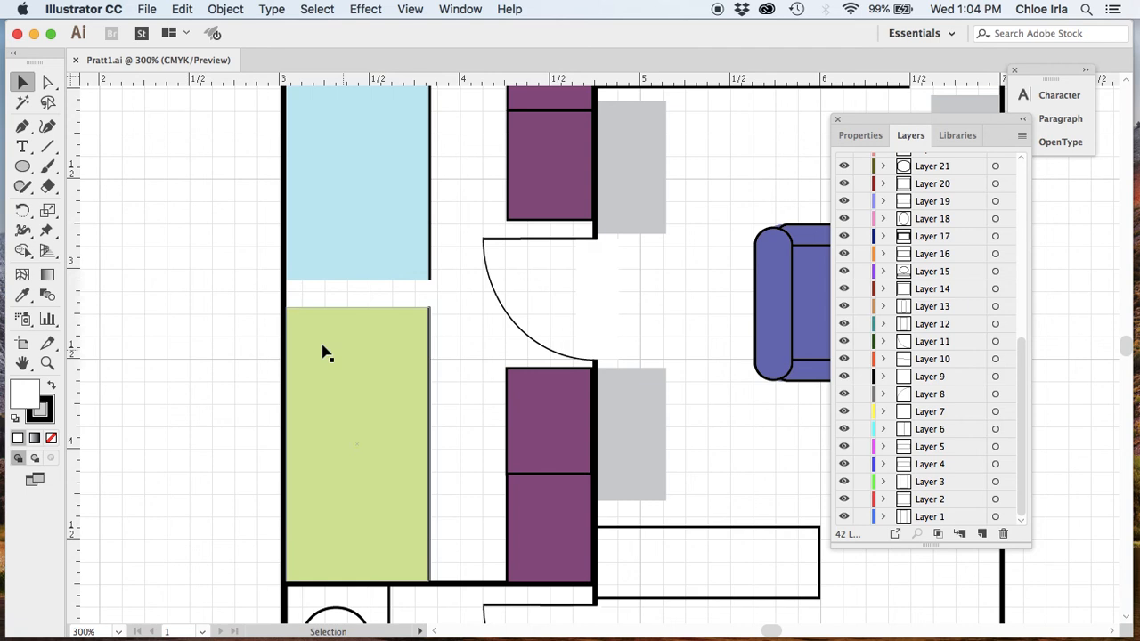
pyautogui.press('super+minus')
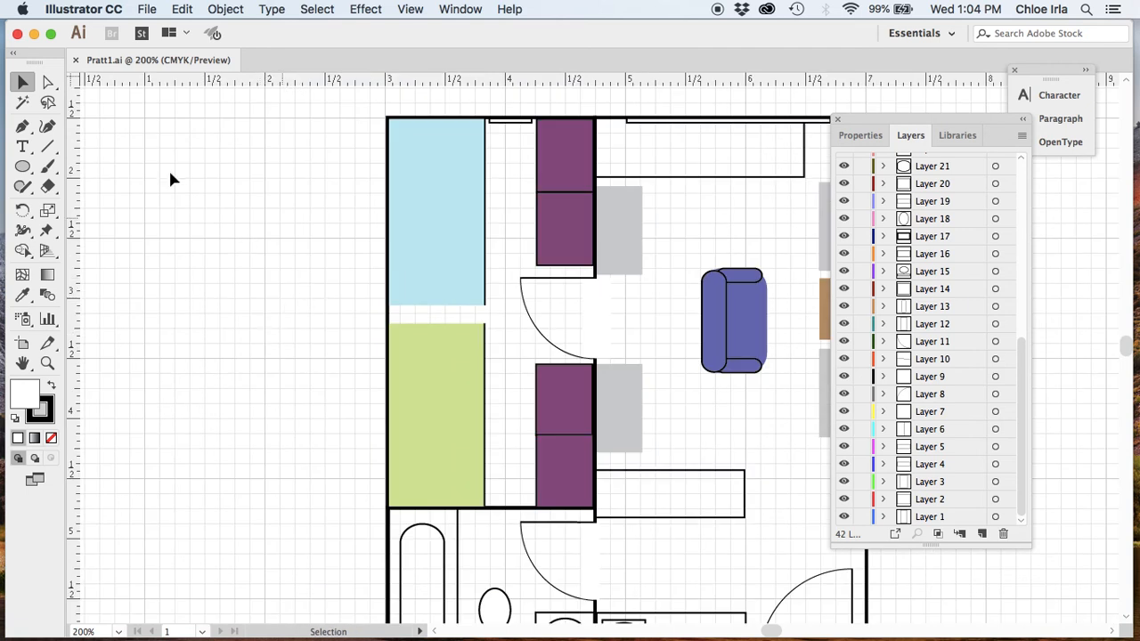
pyautogui.click(23, 166)
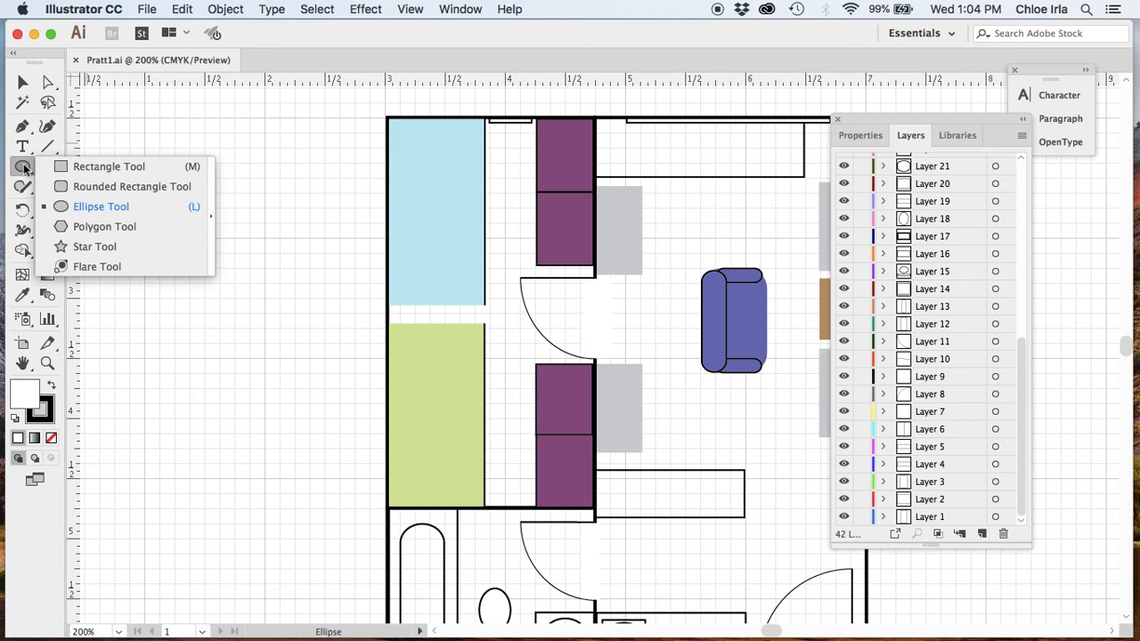
pyautogui.click(127, 136)
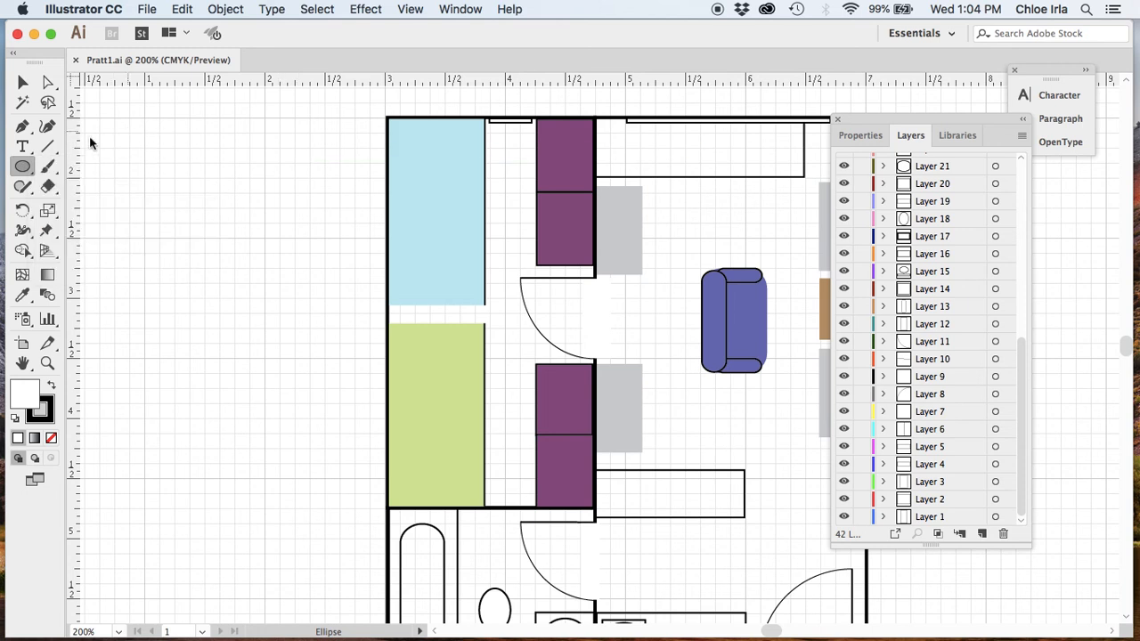
pyautogui.click(530, 364)
pyautogui.moveTo(48, 146); pyautogui.dragTo(135, 168)
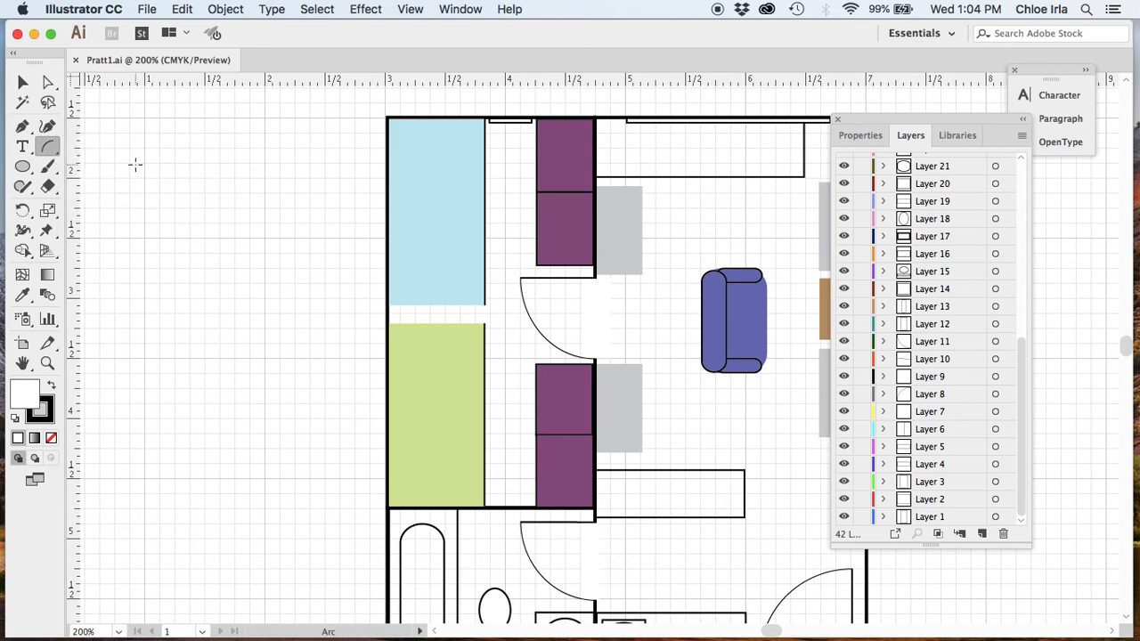
pyautogui.press('v')
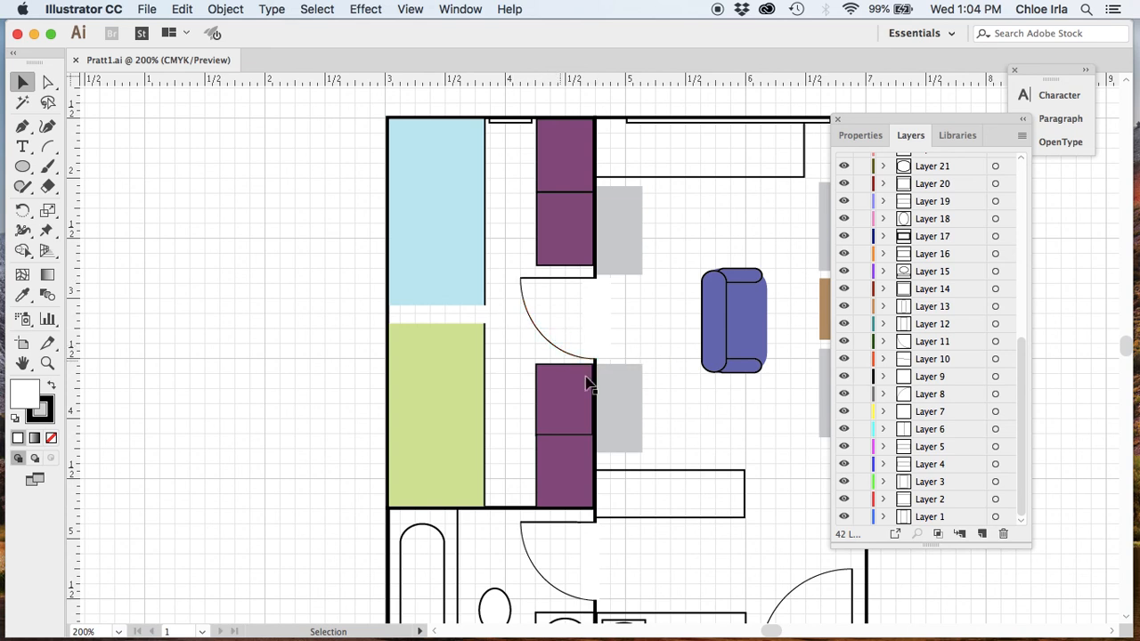
# - Hide the background grid with Cmd+' and select the white rectangle covering the door opening
pyautogui.click(389, 157)
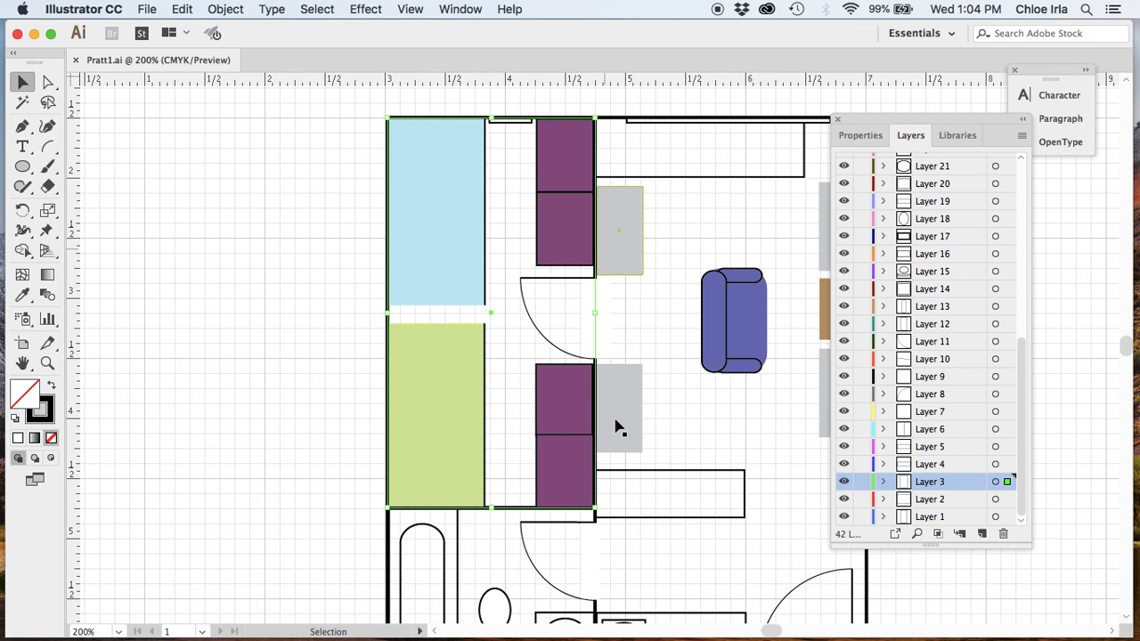
pyautogui.click(274, 194)
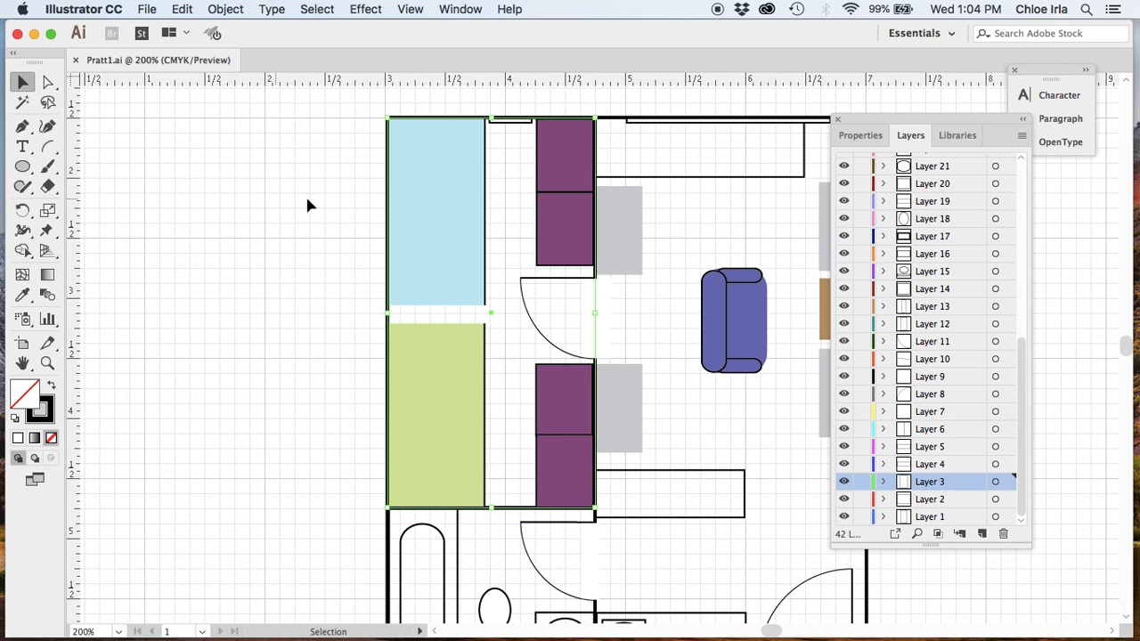
pyautogui.press('super+apostrophe')
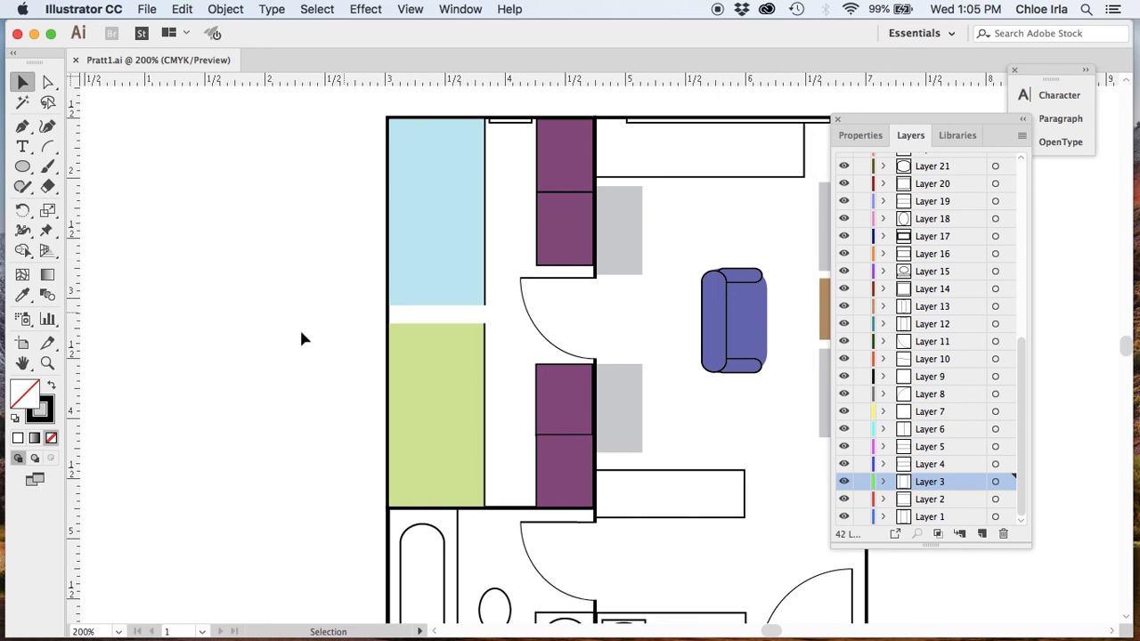
pyautogui.click(594, 318)
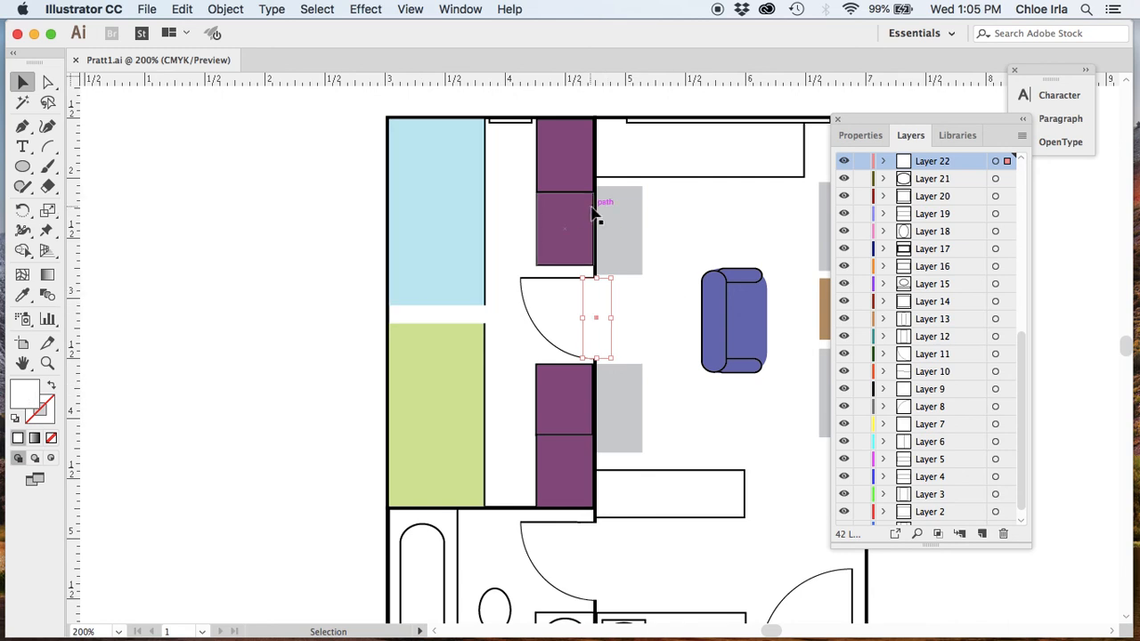
pyautogui.click(844, 161)
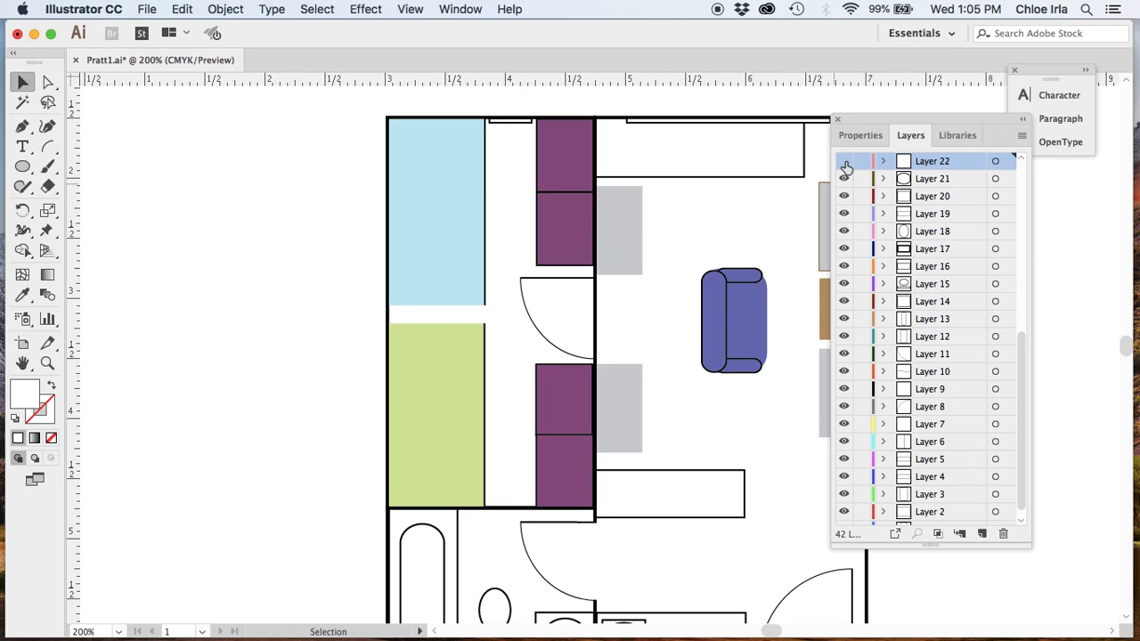
pyautogui.click(844, 163)
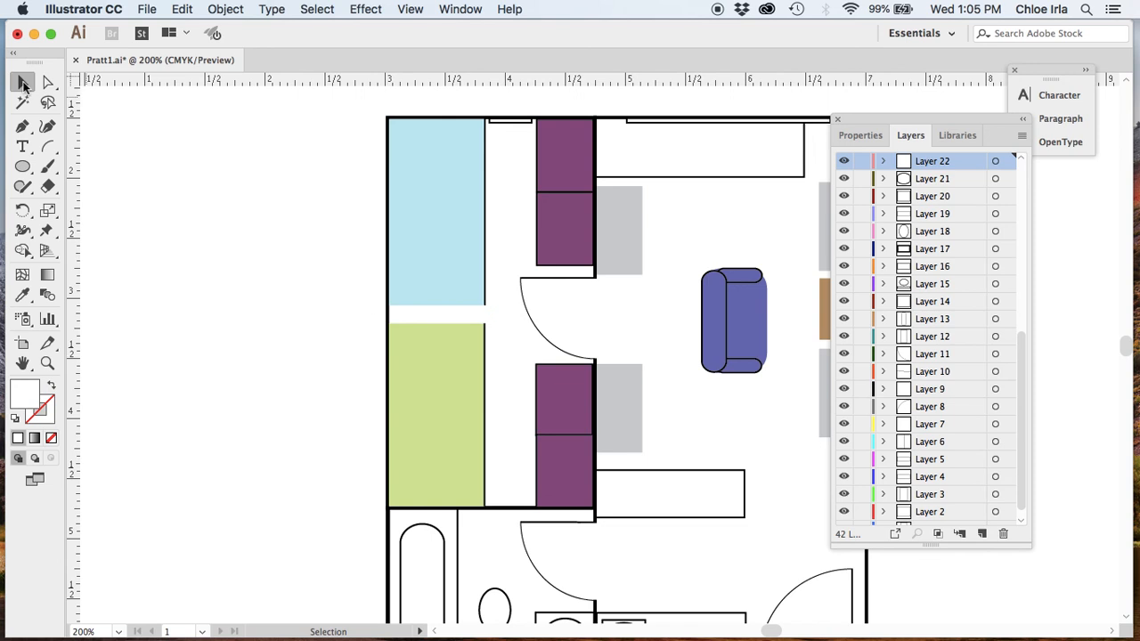
pyautogui.scroll(-1, 997, 330)
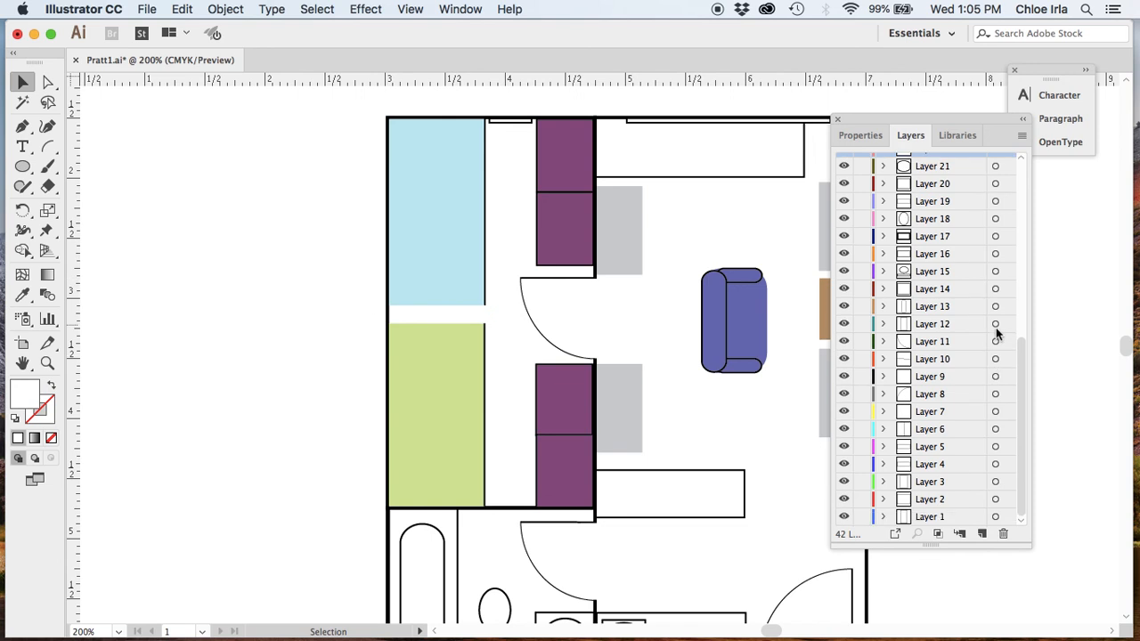
pyautogui.scroll(10, 998, 334)
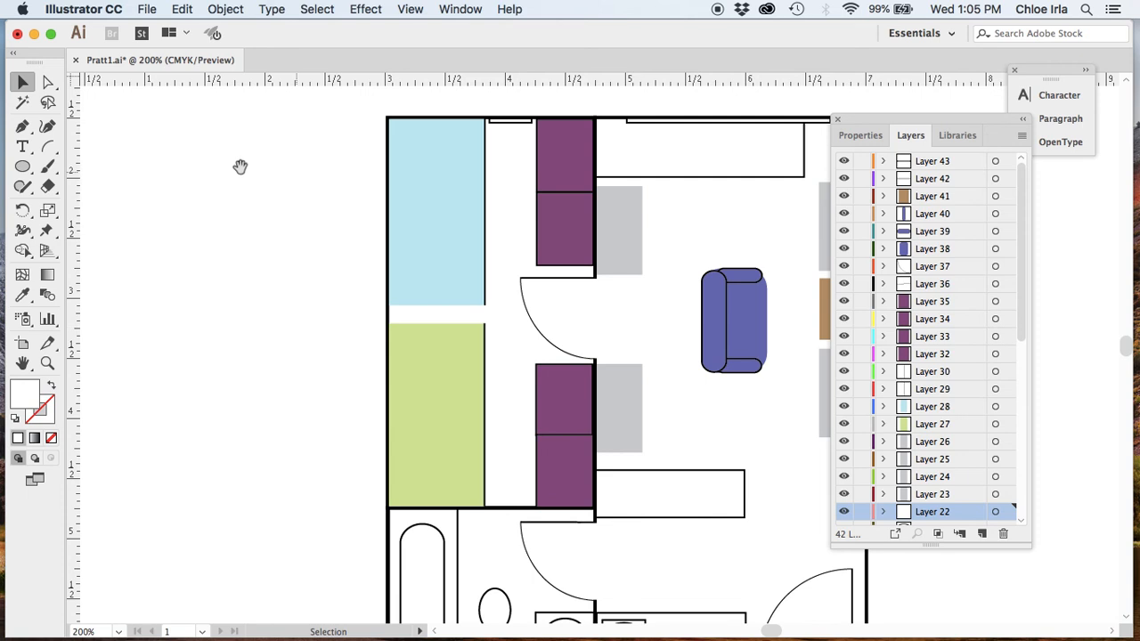
# - Zoom out to 150% to show the whole plan, checking Layer 43 and selecting the doorway and blue-room rectangles
pyautogui.press('super+minus')
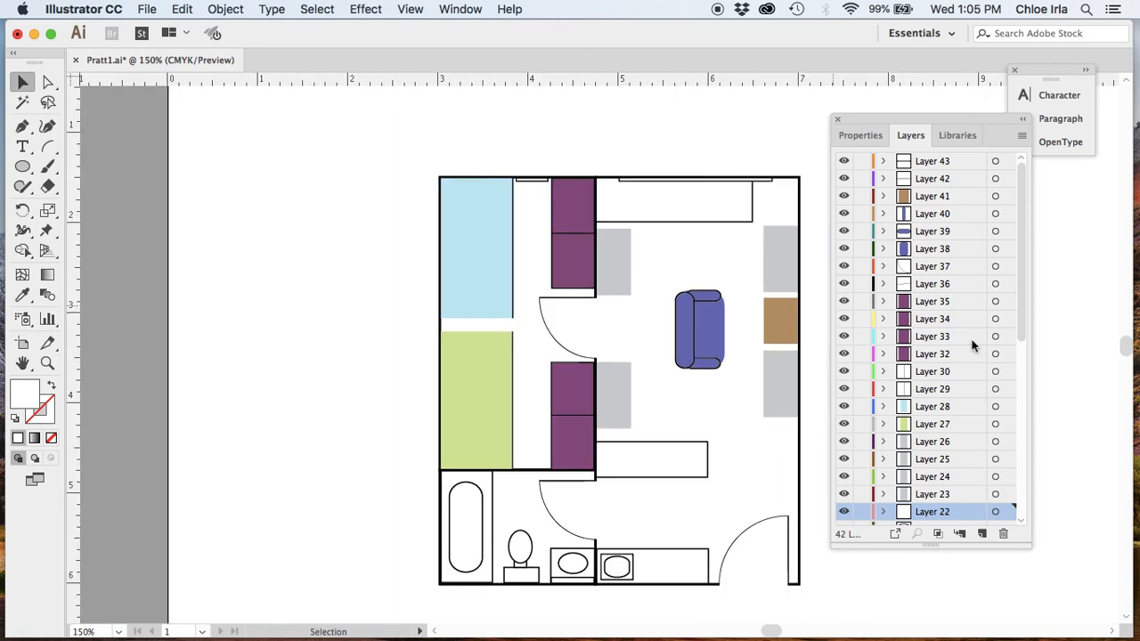
pyautogui.click(392, 318)
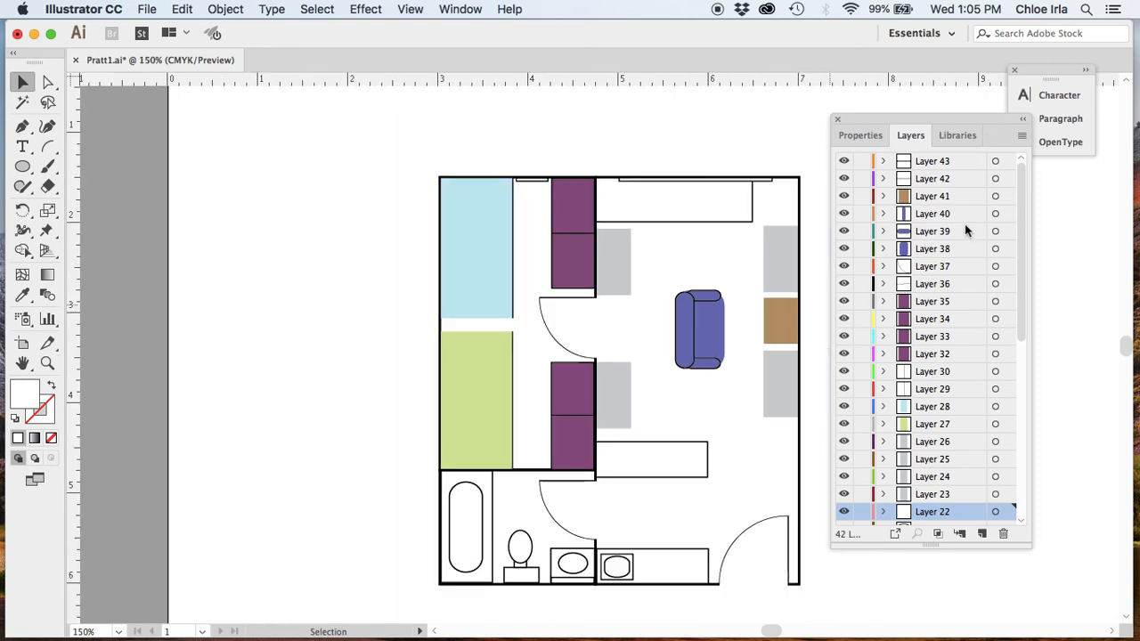
pyautogui.click(883, 161)
pyautogui.click(882, 161)
pyautogui.click(595, 332)
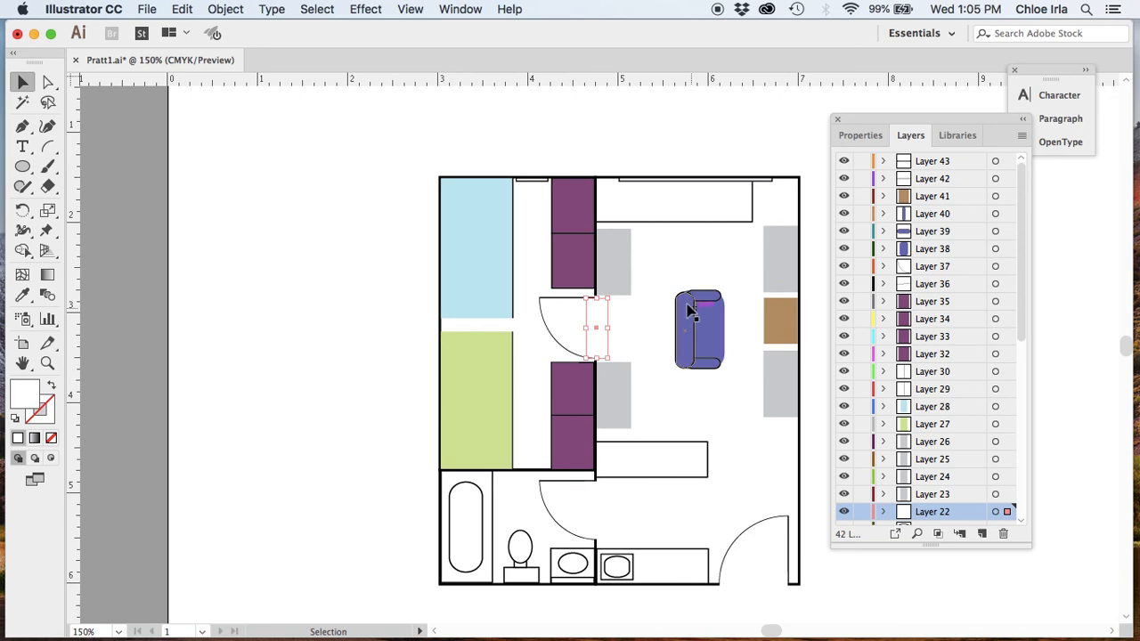
pyautogui.click(441, 245)
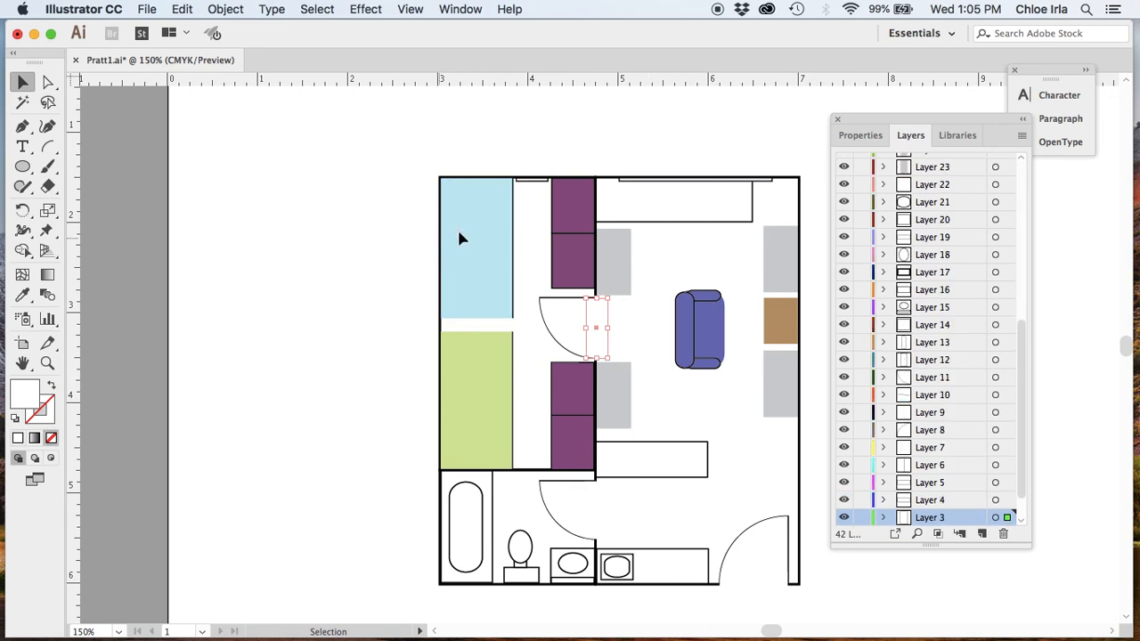
pyautogui.click(459, 234)
pyautogui.click(410, 237)
pyautogui.click(486, 310)
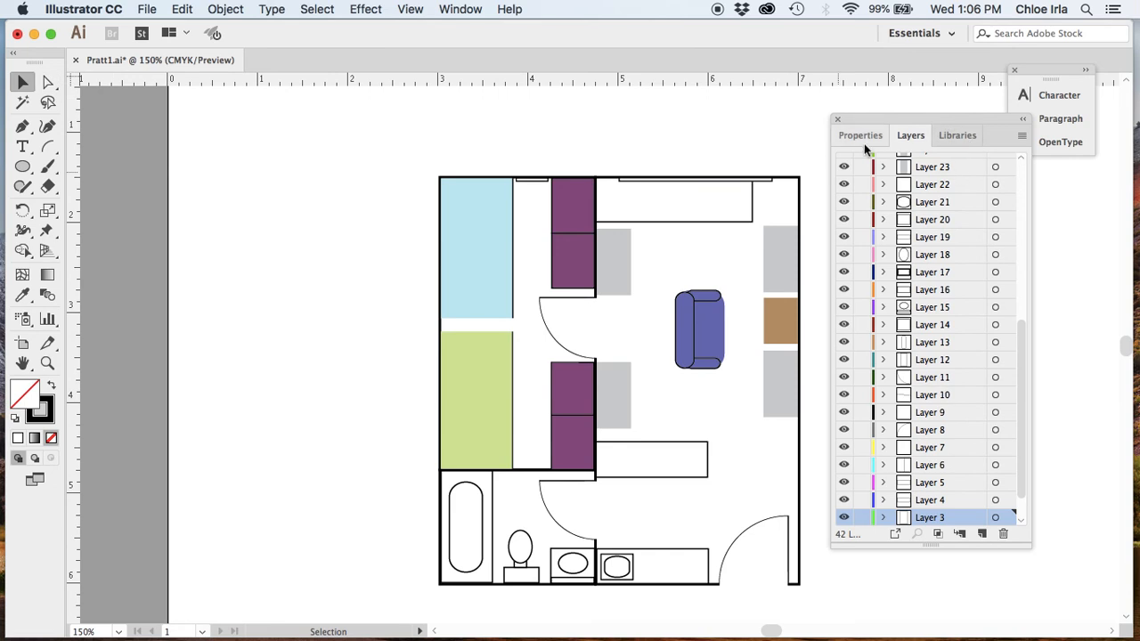
pyautogui.moveTo(417, 31)
pyautogui.mouseDown()
pyautogui.moveTo(378, 29)
pyautogui.moveTo(429, 33)
pyautogui.mouseUp()
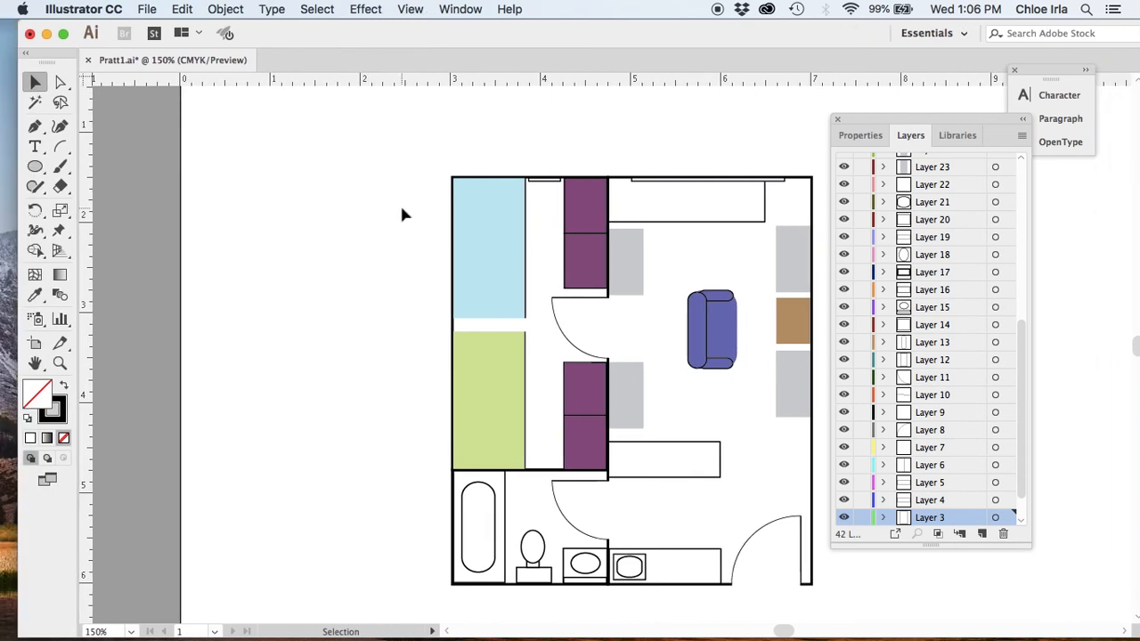
pyautogui.scroll(-3, 400, 214)
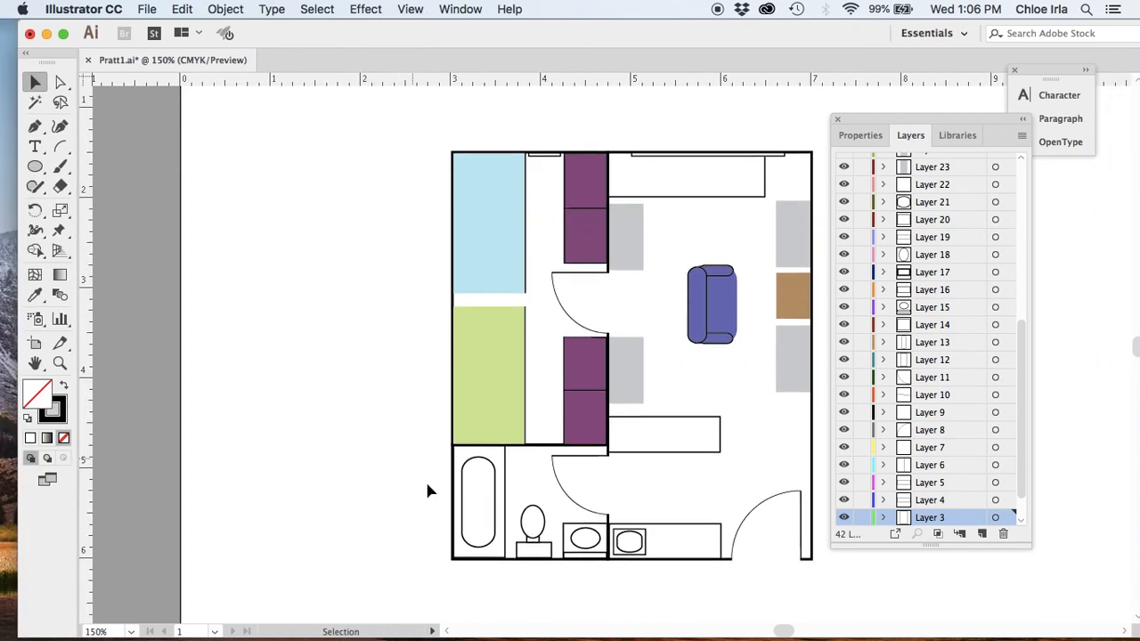